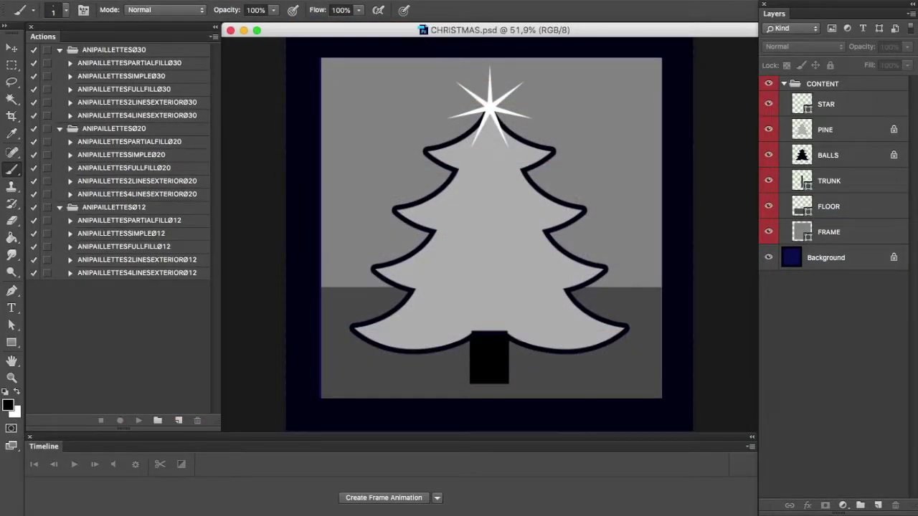
Re-show FRAME, FLOOR, TRUNK, BALLS, PINE and STAR, leaving the CONTENT group hidden.
{"action": "left_click_drag", "start_coordinate": [768, 104], "coordinate": [768, 232]}
{"action": "left_click", "coordinate": [769, 232]}
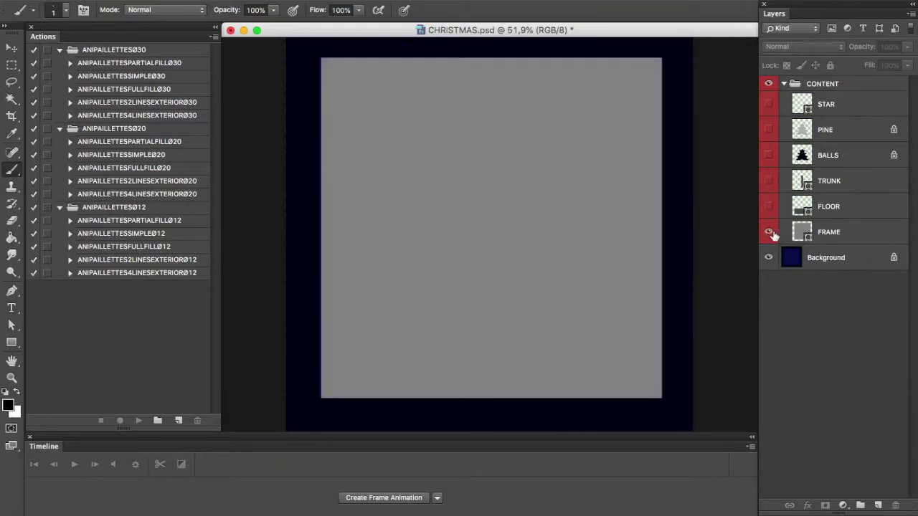
{"action": "left_click", "coordinate": [769, 207]}
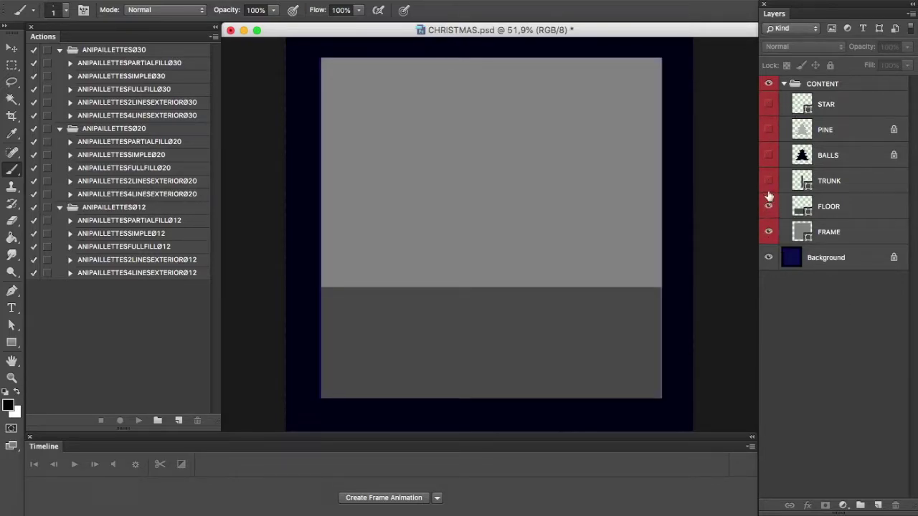
{"action": "left_click", "coordinate": [768, 182]}
{"action": "left_click", "coordinate": [768, 157]}
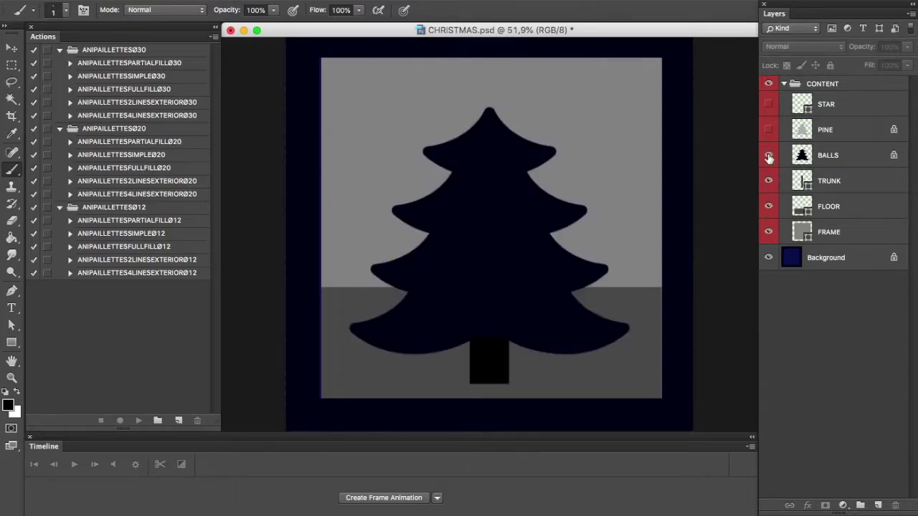
{"action": "left_click", "coordinate": [769, 131]}
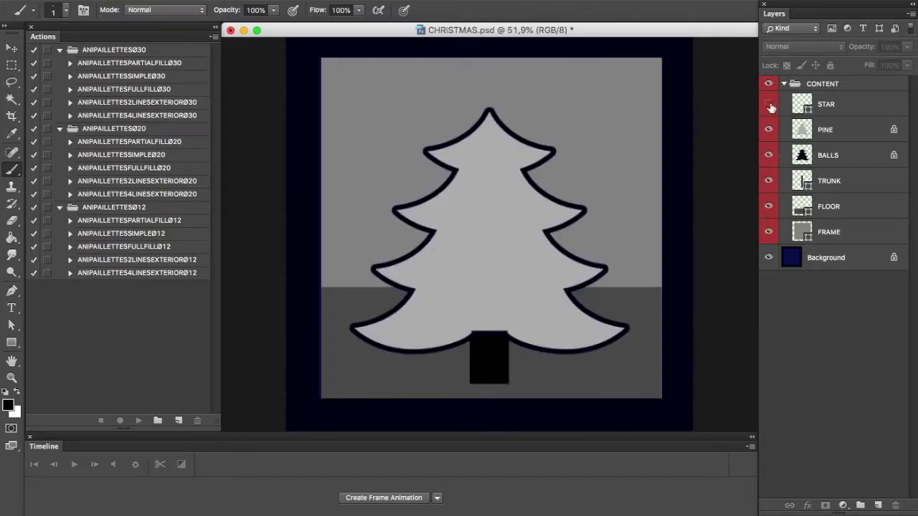
{"action": "left_click", "coordinate": [769, 105]}
{"action": "left_click", "coordinate": [769, 84]}
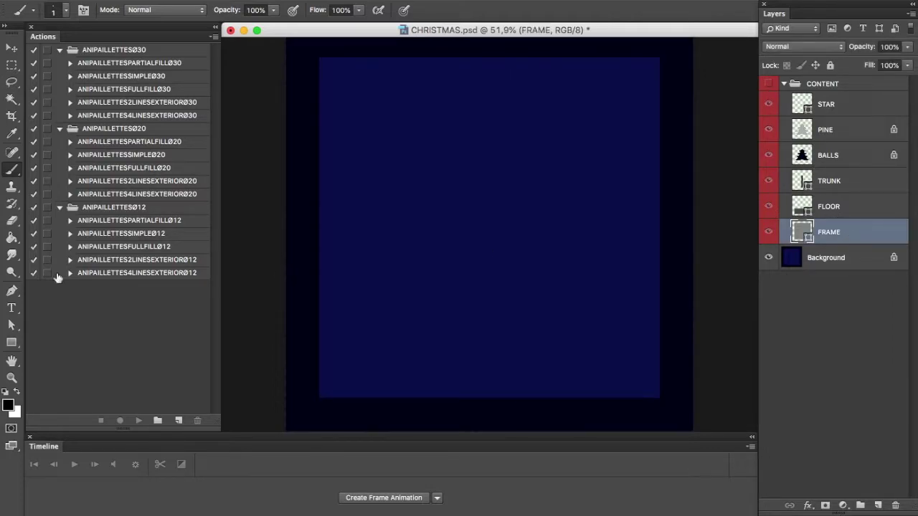
Set the foreground colour to cyan 00deff.
{"action": "left_click", "coordinate": [18, 391]}
{"action": "left_click_drag", "start_coordinate": [456, 165], "coordinate": [473, 140]}
{"action": "mouse_move", "coordinate": [523, 304]}
{"action": "left_mouse_down"}
{"action": "mouse_move", "coordinate": [524, 137]}
{"action": "mouse_move", "coordinate": [427, 132]}
{"action": "left_mouse_up"}
{"action": "left_click", "coordinate": [624, 137]}
Sample navy 0c0d23 as background and run the ANIPAILLETTESPARTIALFILLØ30 action.
{"action": "left_click", "coordinate": [18, 413]}
{"action": "left_click", "coordinate": [291, 365]}
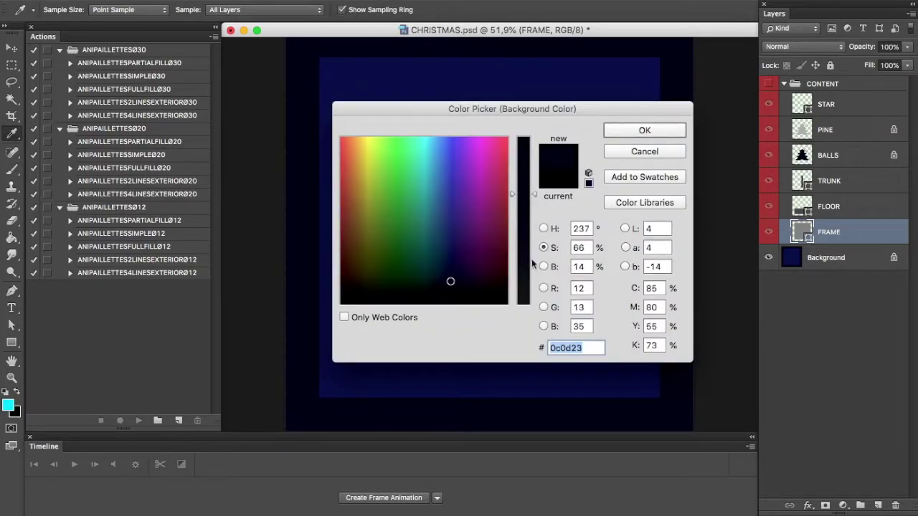
{"action": "left_click", "coordinate": [659, 130]}
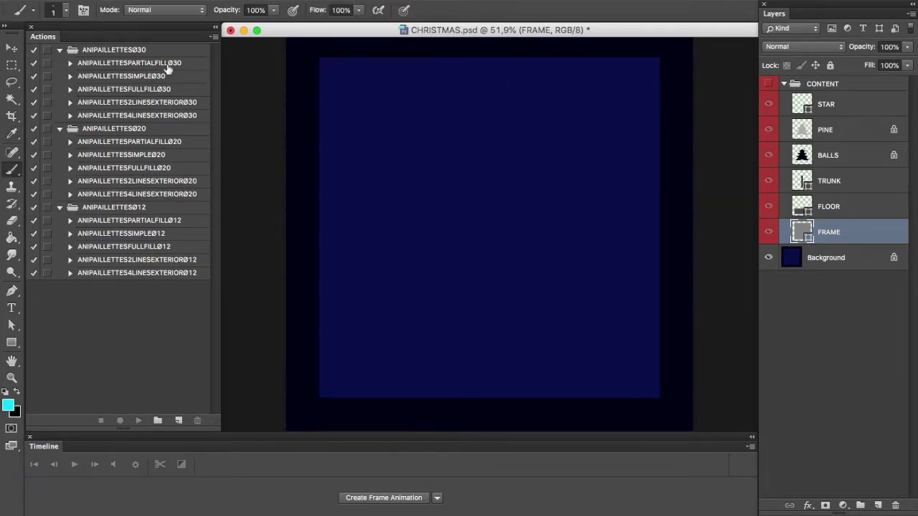
{"action": "left_click", "coordinate": [115, 65]}
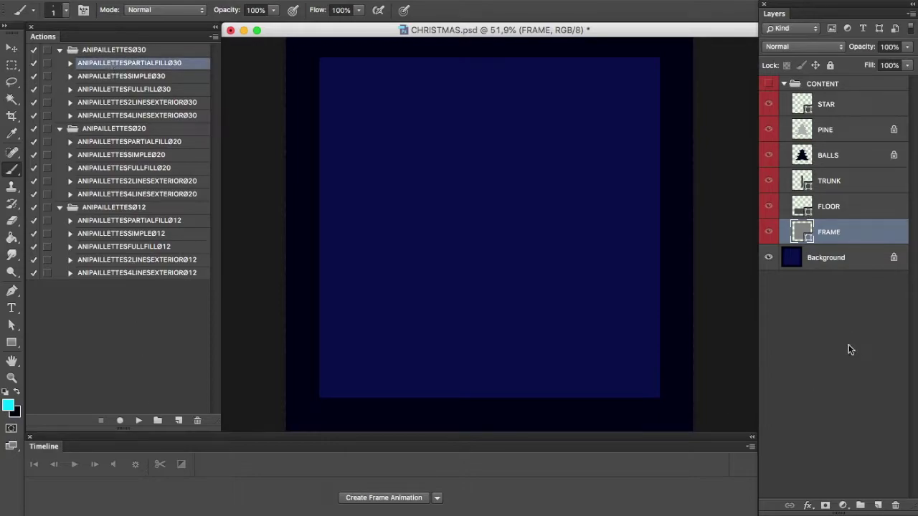
{"action": "left_click", "coordinate": [138, 420]}
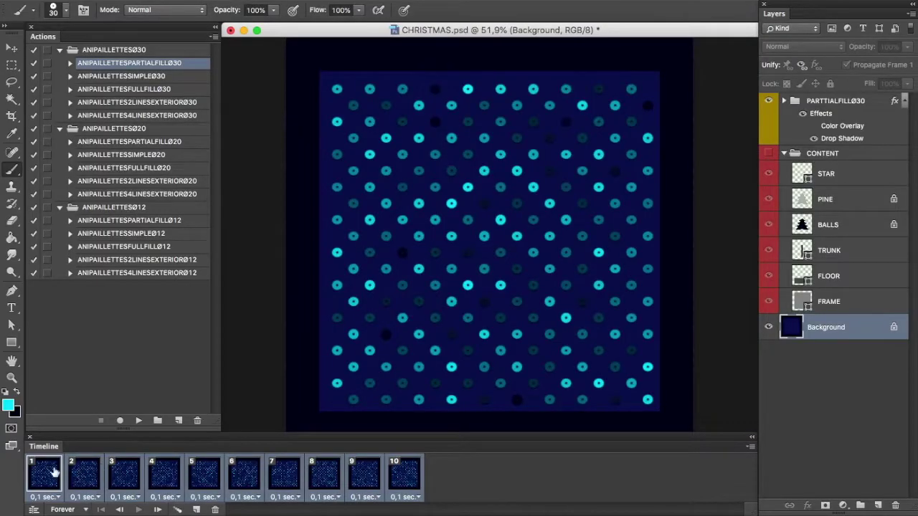
Preview the 10-frame cyan sequin animation from frame 1, then stop playback.
{"action": "left_click", "coordinate": [51, 475]}
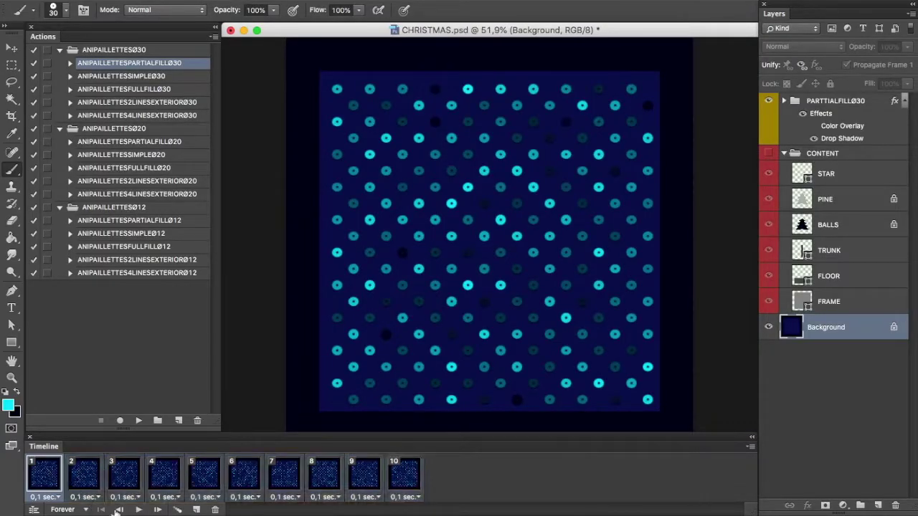
{"action": "left_click", "coordinate": [139, 509]}
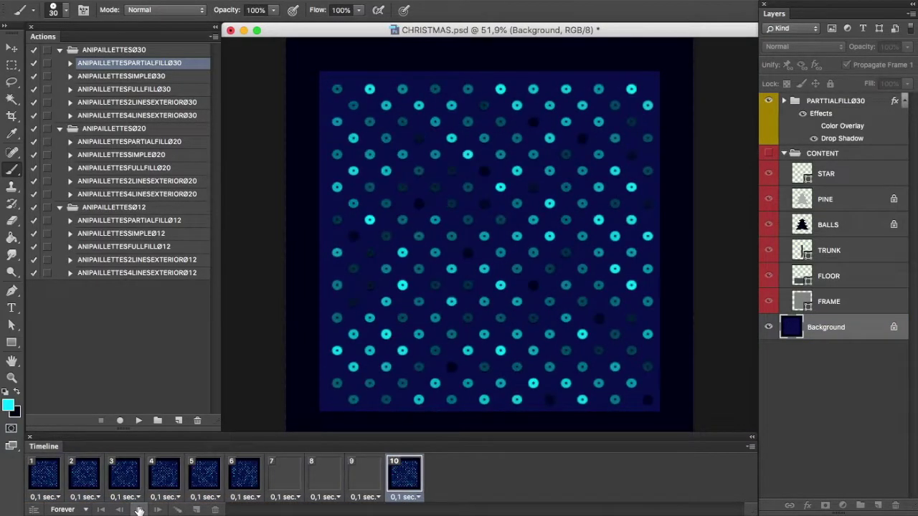
{"action": "left_click", "coordinate": [47, 487]}
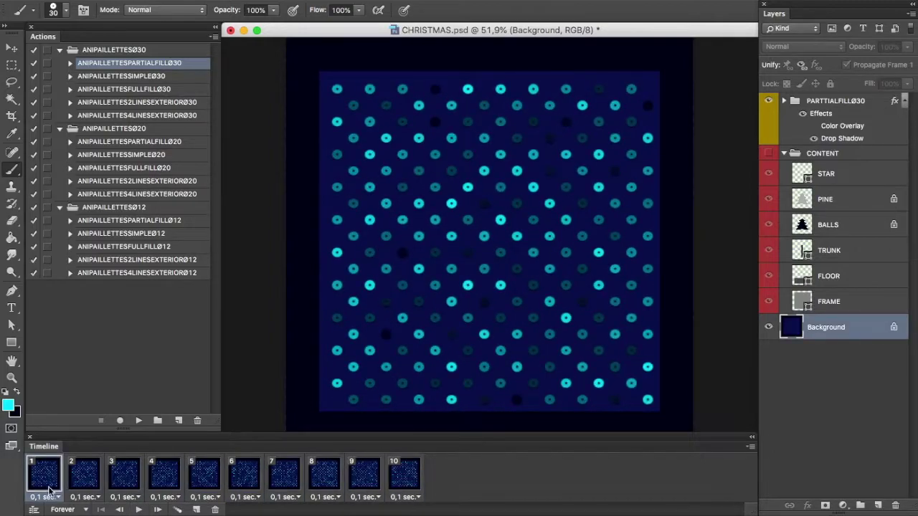
{"action": "left_click", "coordinate": [8, 406]}
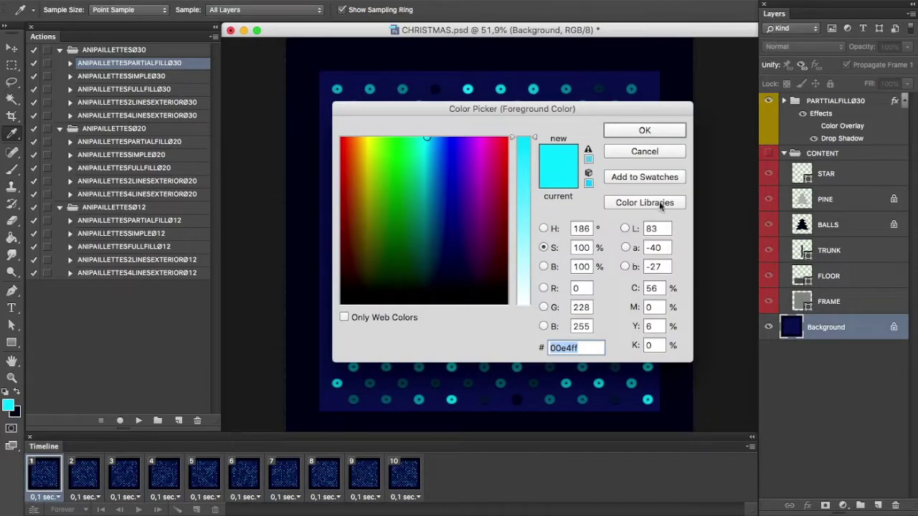
Set the foreground to bright blue 0054ff and the background to pale dfebed.
{"action": "left_click", "coordinate": [432, 134]}
{"action": "left_click_drag", "start_coordinate": [431, 134], "coordinate": [444, 135]}
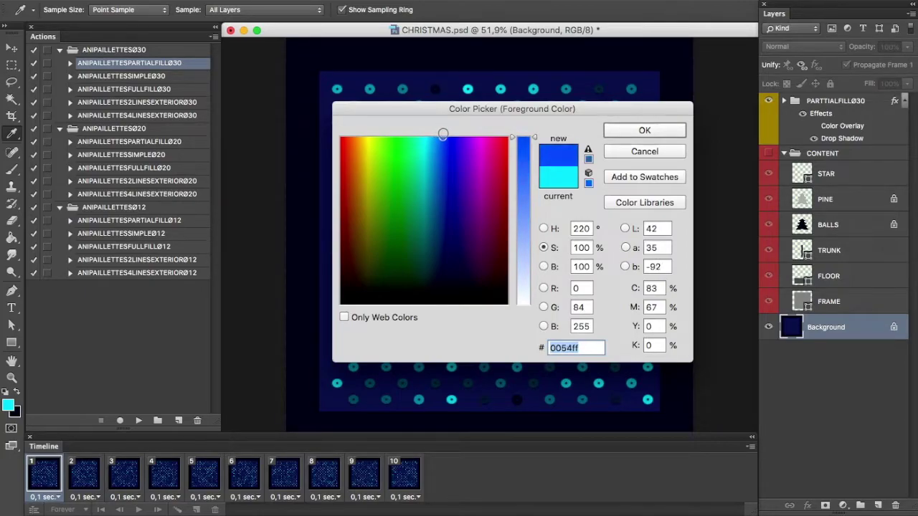
{"action": "left_click", "coordinate": [644, 129]}
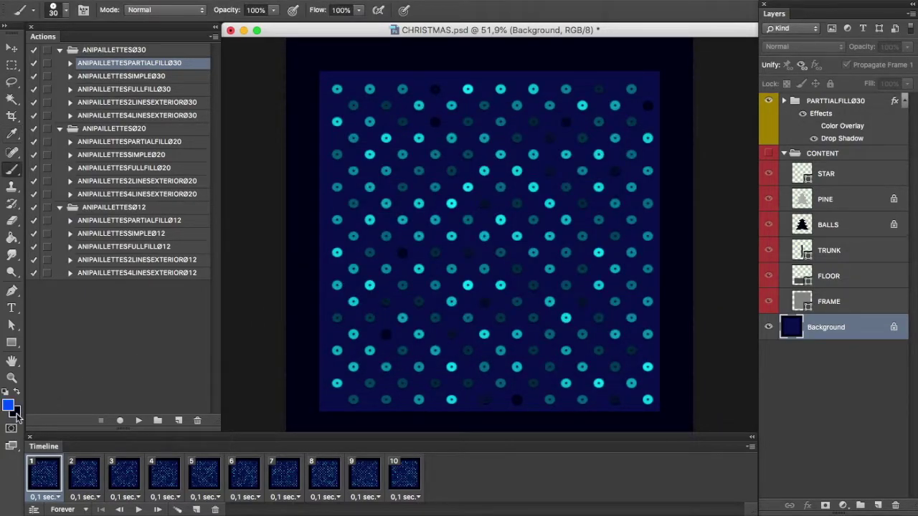
{"action": "left_click", "coordinate": [20, 411]}
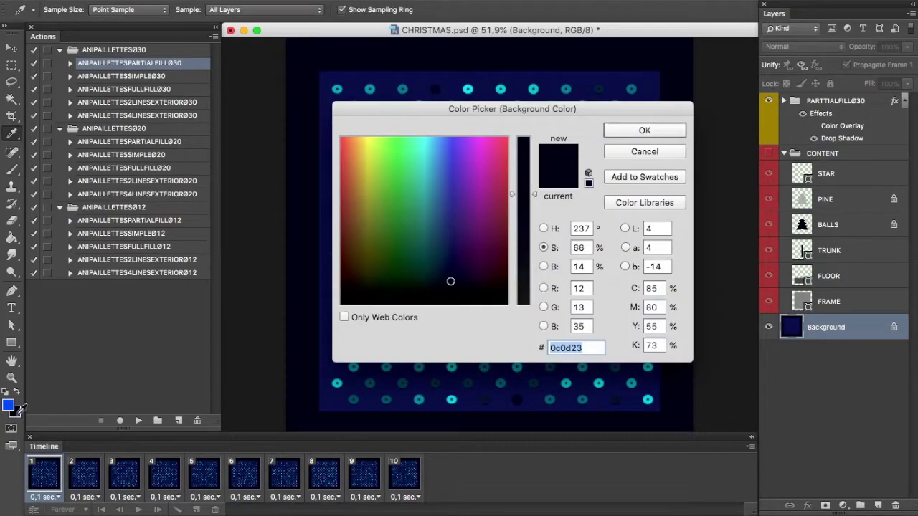
{"action": "left_click", "coordinate": [451, 399]}
{"action": "left_click_drag", "start_coordinate": [527, 244], "coordinate": [529, 297]}
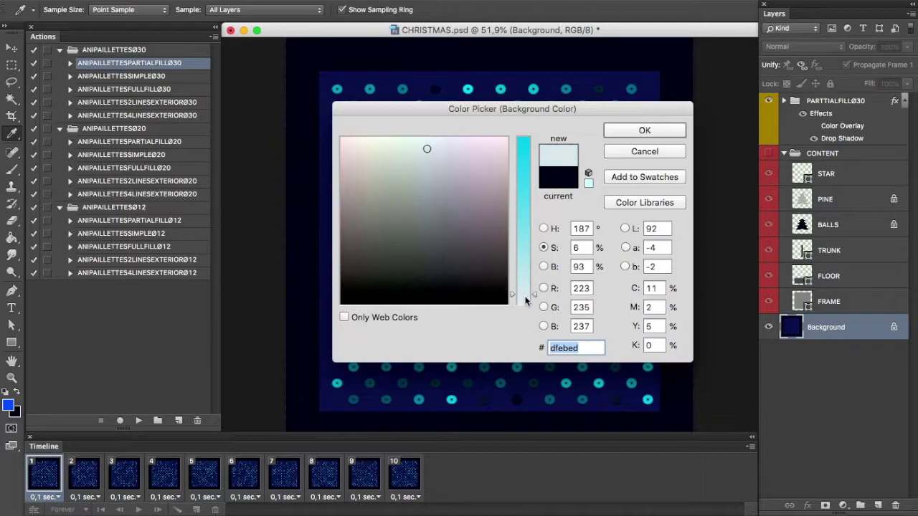
{"action": "left_click", "coordinate": [635, 131]}
Switch to the Brush, select the ANIPAILLETTESSIMPLEØ30 action and target the FLOOR layer.
{"action": "key", "text": "b"}
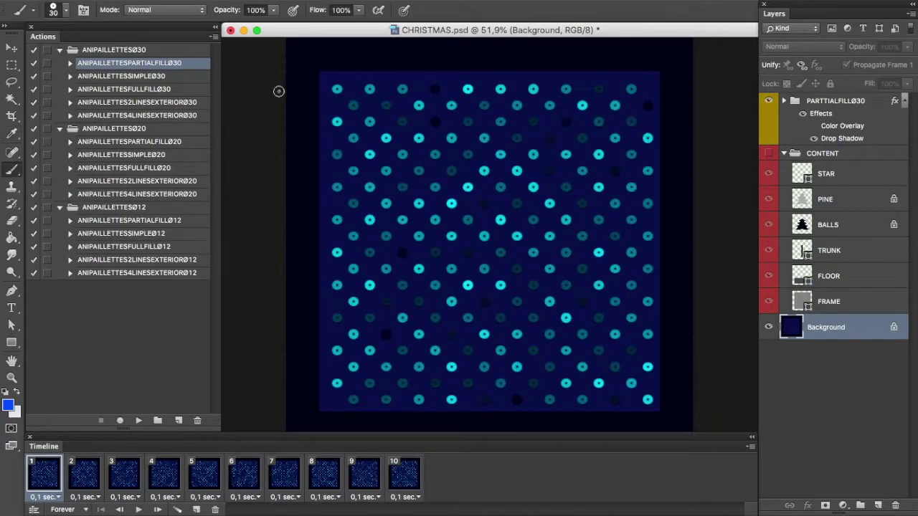
{"action": "left_click", "coordinate": [151, 77]}
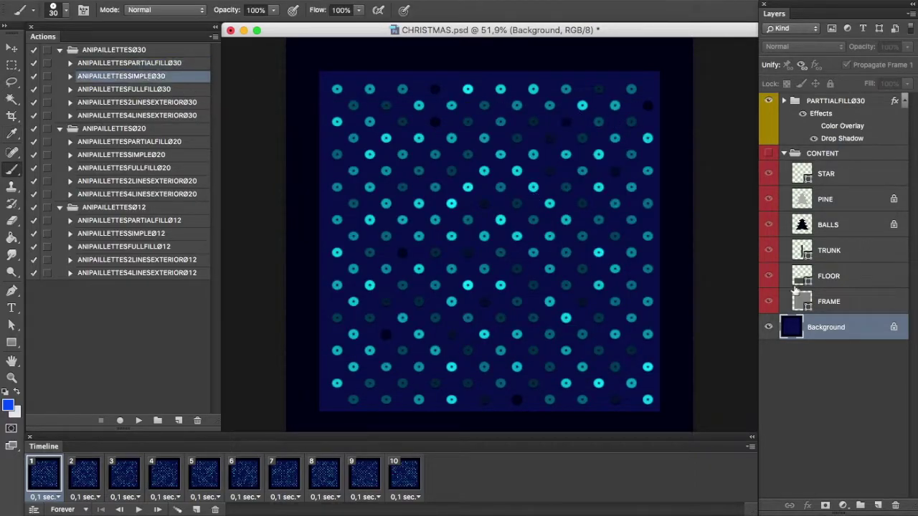
{"action": "left_click", "coordinate": [855, 285]}
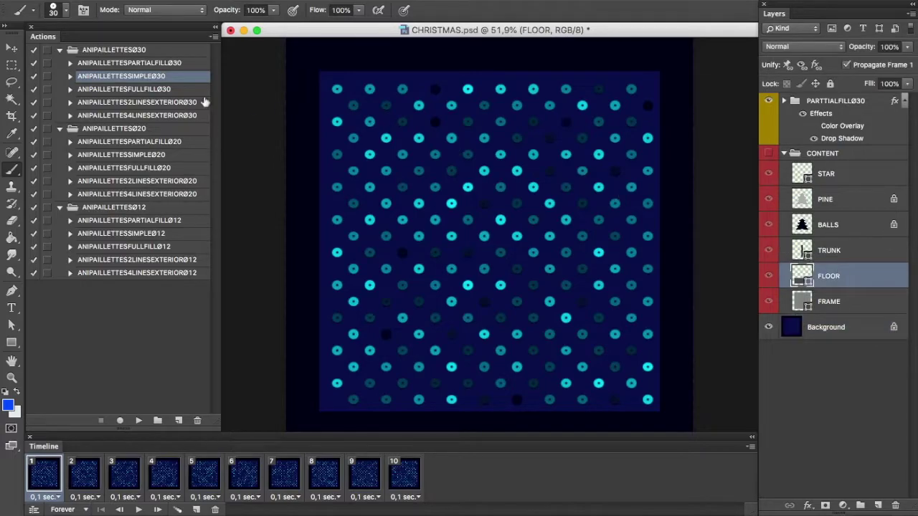
Run ANIPAILLETTESFULLFILLØ30 on FLOOR for a sparkling blue-and-white sequin floor.
{"action": "left_click", "coordinate": [157, 90]}
{"action": "left_click", "coordinate": [139, 421]}
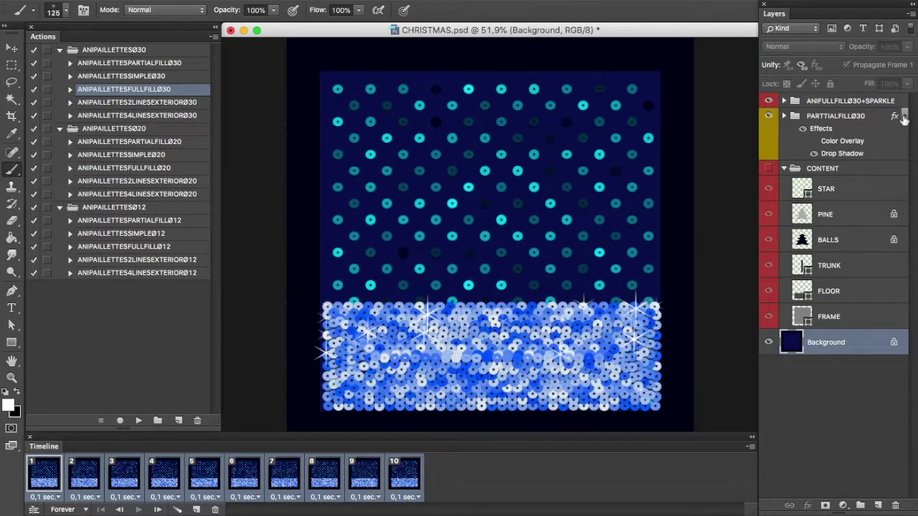
{"action": "left_click", "coordinate": [904, 117]}
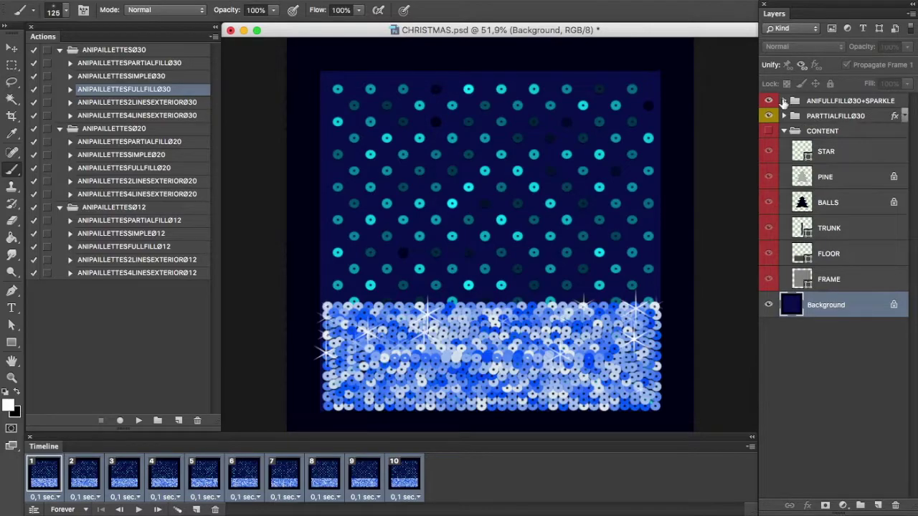
Expand ANIFULLFILLØ30+SPARKLE, collapse its SPARKLE GROUP, and select the TRUNK layer.
{"action": "left_click", "coordinate": [783, 100]}
{"action": "left_click", "coordinate": [794, 117]}
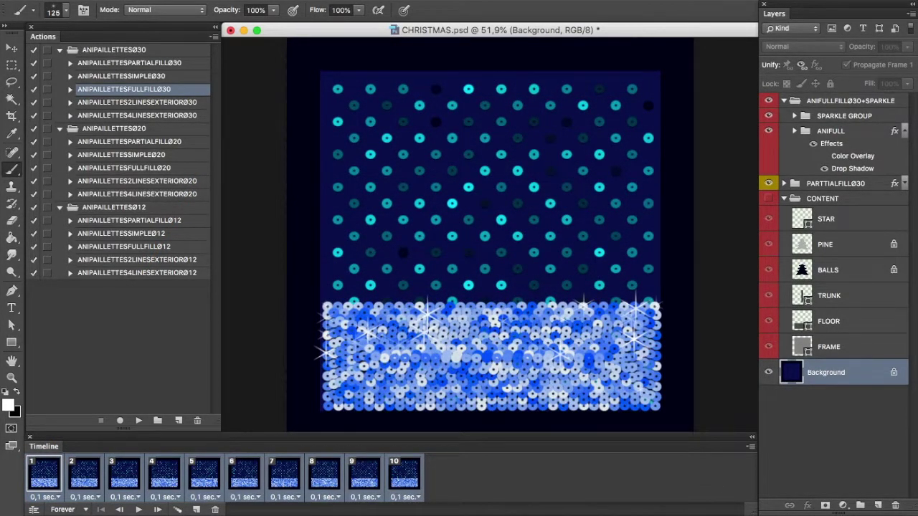
{"action": "left_click", "coordinate": [854, 302]}
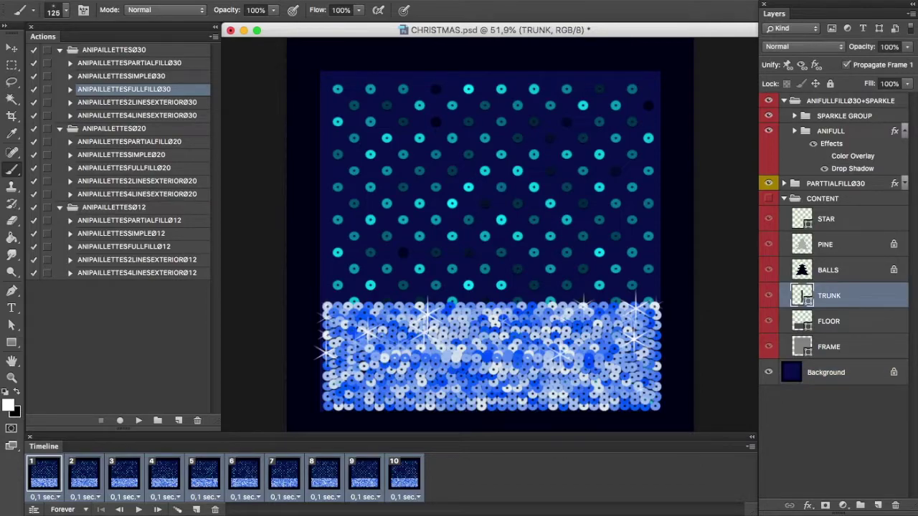
Set the foreground colour to a deep saturated orange.
{"action": "left_click", "coordinate": [10, 405]}
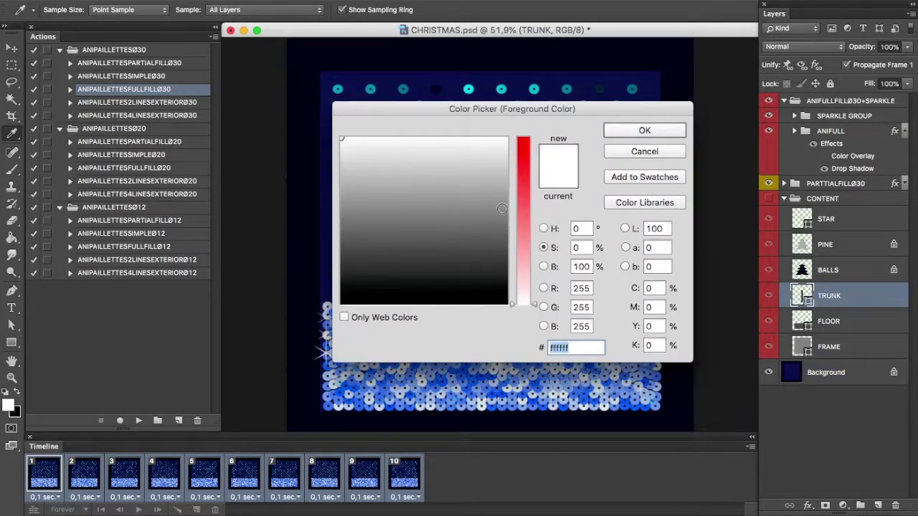
{"action": "left_click_drag", "start_coordinate": [523, 304], "coordinate": [520, 136]}
{"action": "left_click", "coordinate": [358, 141]}
{"action": "left_click_drag", "start_coordinate": [358, 142], "coordinate": [353, 135]}
{"action": "left_click", "coordinate": [643, 130]}
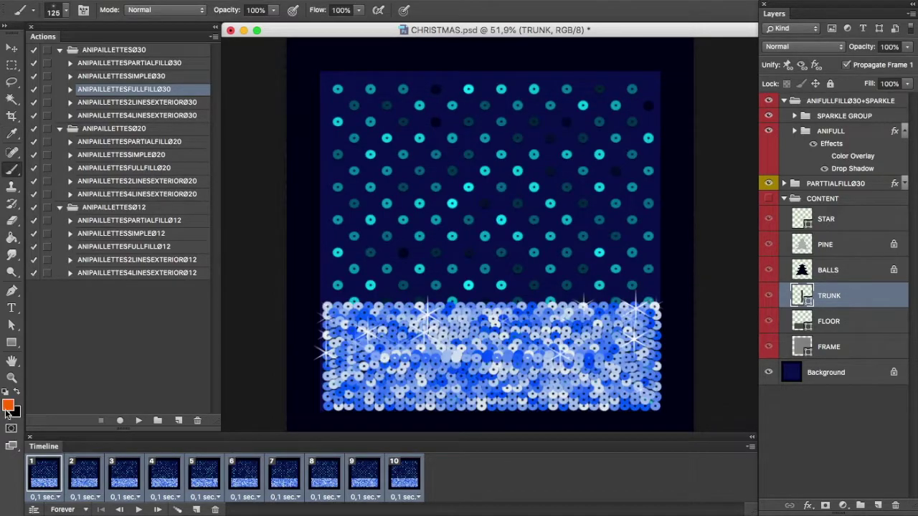
Set a dark red background and run the full-fill sequin action on the trunk.
{"action": "left_click", "coordinate": [16, 415]}
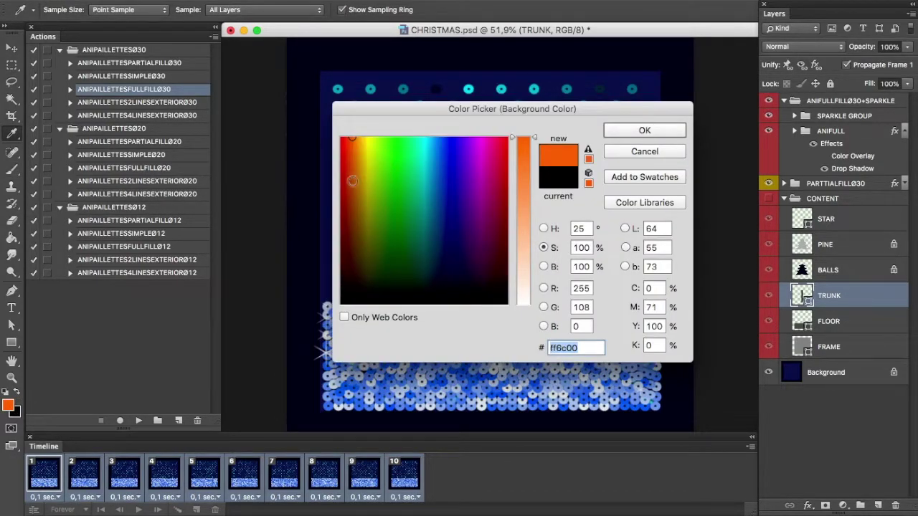
{"action": "left_click", "coordinate": [348, 231]}
{"action": "left_click_drag", "start_coordinate": [347, 230], "coordinate": [341, 243]}
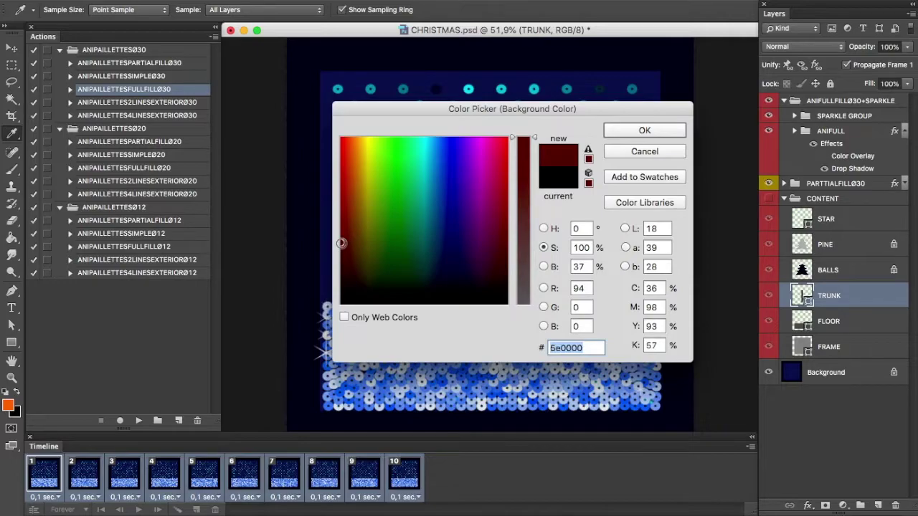
{"action": "left_click", "coordinate": [643, 130]}
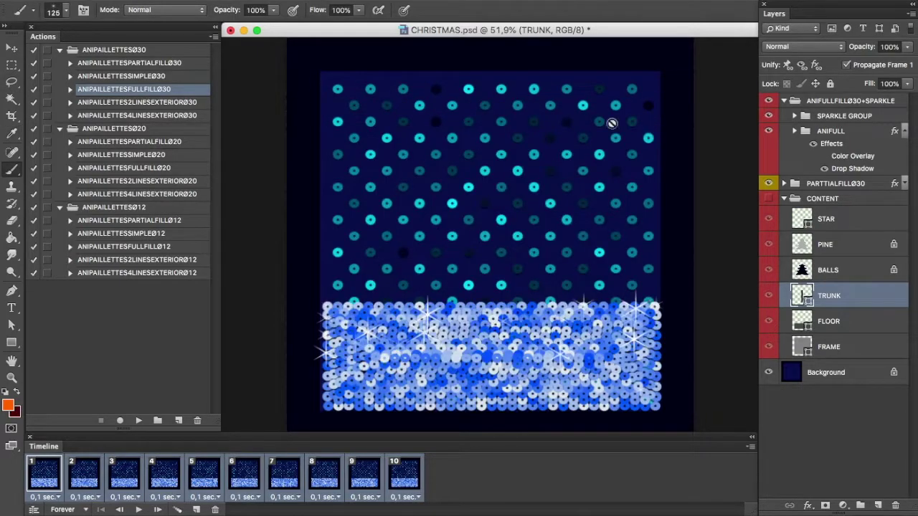
{"action": "left_click", "coordinate": [136, 420]}
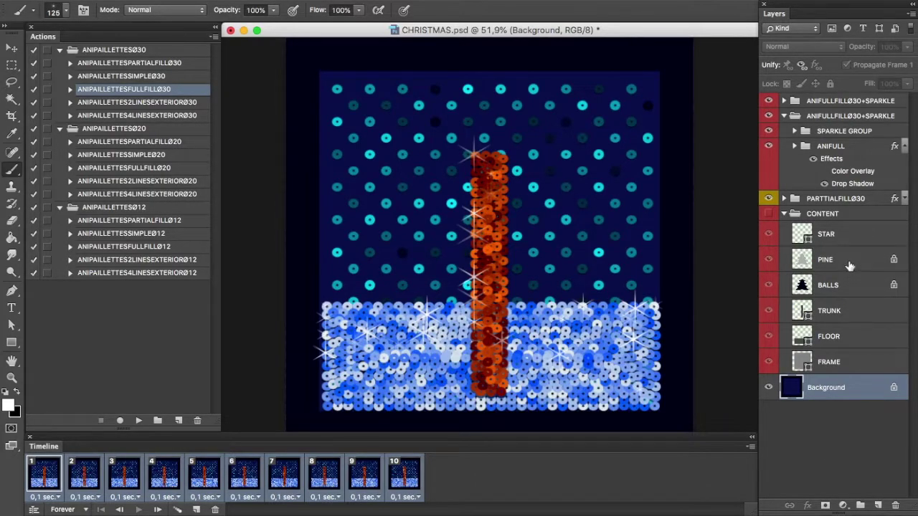
With the PINE layer selected, set the foreground to bright green 00ff06.
{"action": "left_click", "coordinate": [849, 266]}
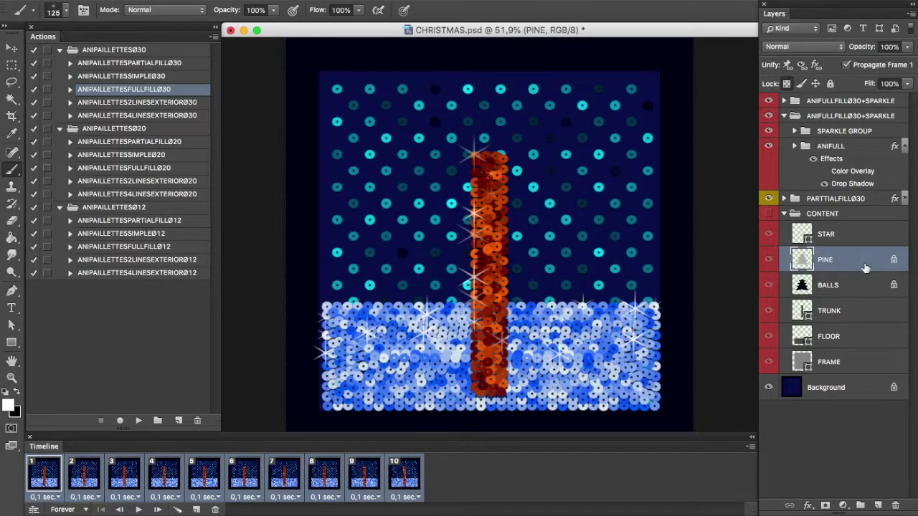
{"action": "left_click", "coordinate": [10, 407]}
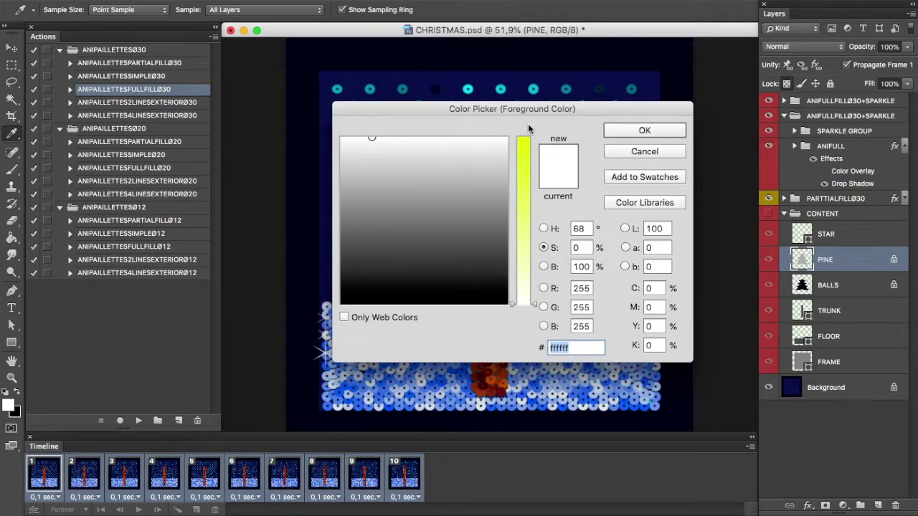
{"action": "left_click_drag", "start_coordinate": [524, 142], "coordinate": [525, 123]}
{"action": "left_click_drag", "start_coordinate": [372, 138], "coordinate": [397, 128]}
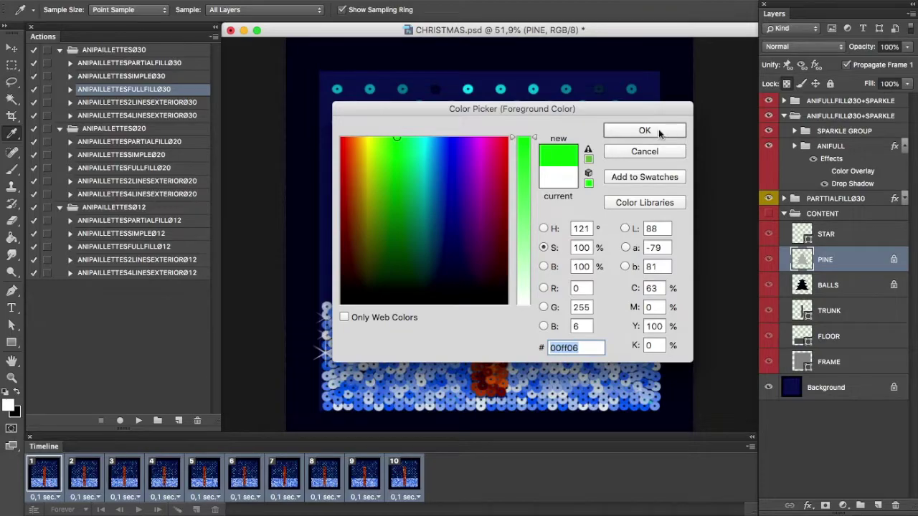
{"action": "left_click", "coordinate": [645, 131]}
Set the background to dark green 002601 and run the full-fill sequin action.
{"action": "left_click", "coordinate": [16, 410]}
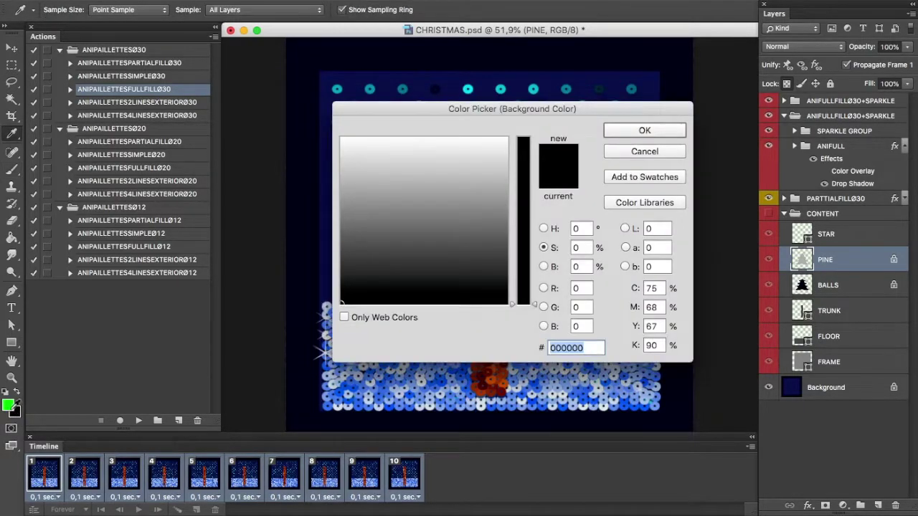
{"action": "left_click", "coordinate": [544, 229]}
{"action": "left_click", "coordinate": [543, 266]}
{"action": "left_click", "coordinate": [527, 280]}
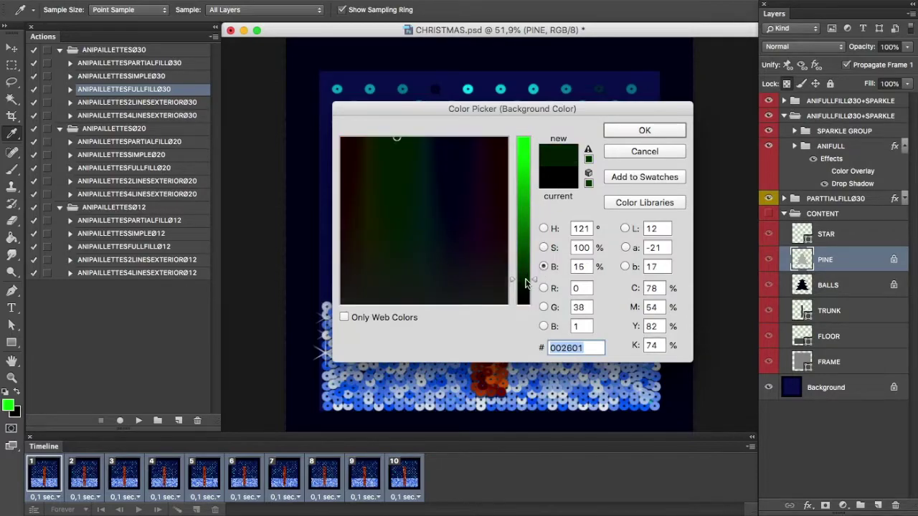
{"action": "left_click", "coordinate": [656, 130]}
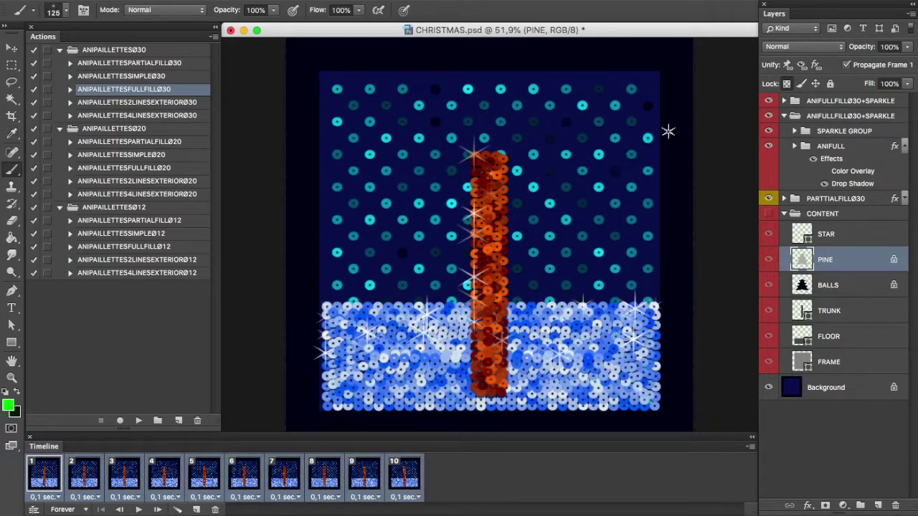
{"action": "left_click", "coordinate": [140, 420]}
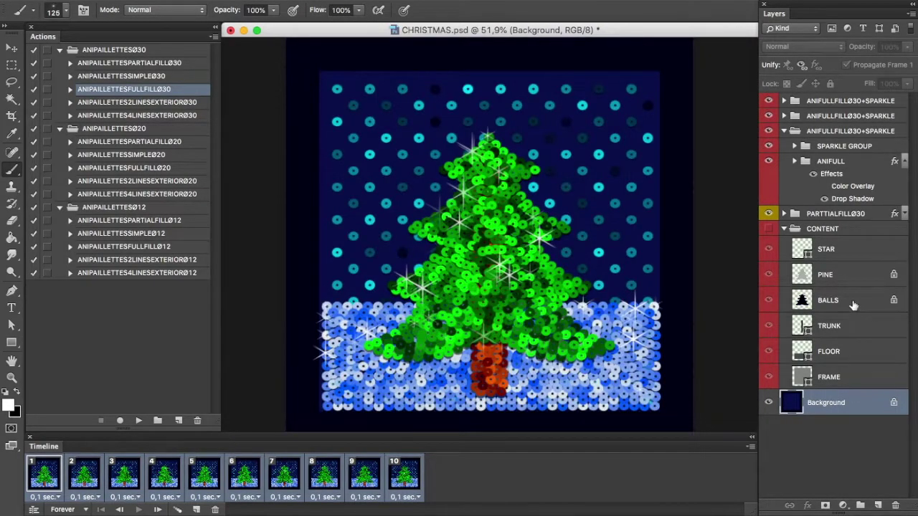
With the BALLS layer selected, set the foreground to magenta f602ff.
{"action": "left_click", "coordinate": [853, 305]}
{"action": "left_click", "coordinate": [9, 406]}
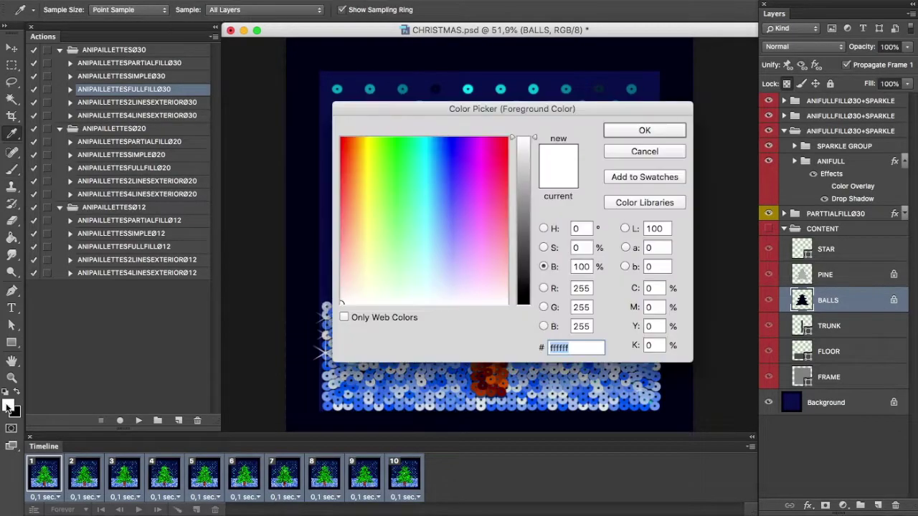
{"action": "left_click_drag", "start_coordinate": [477, 166], "coordinate": [478, 138]}
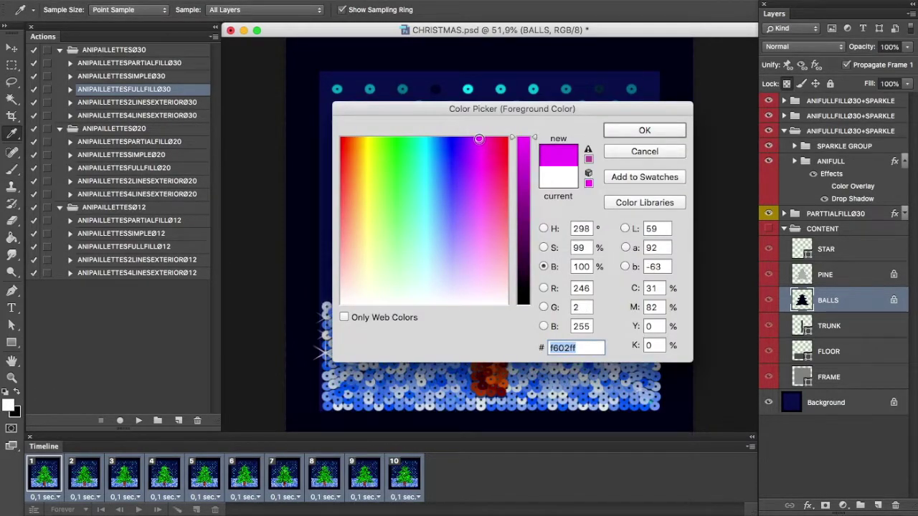
{"action": "left_click", "coordinate": [621, 135]}
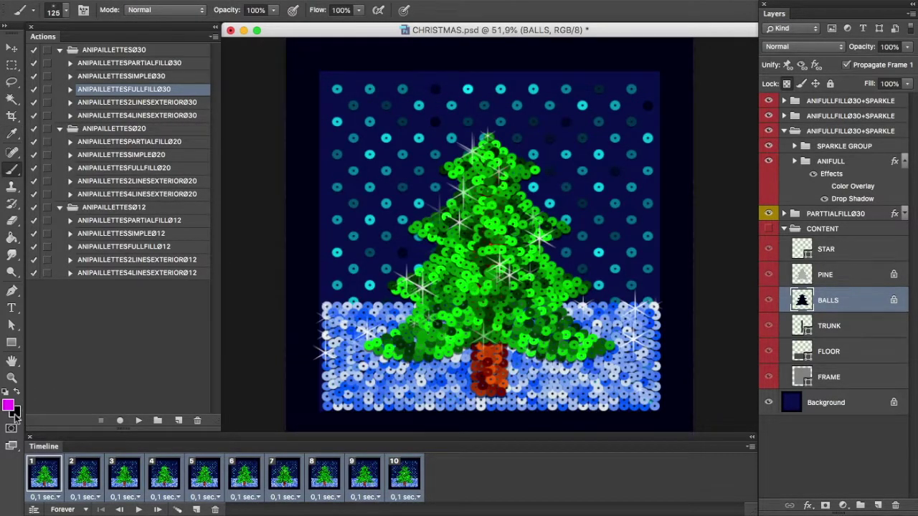
Set the background to red cf0000 and run the ANIPAILLETTESPARTIALFILLØ30 action.
{"action": "left_click", "coordinate": [14, 414]}
{"action": "mouse_move", "coordinate": [475, 169]}
{"action": "left_mouse_down"}
{"action": "mouse_move", "coordinate": [521, 146]}
{"action": "mouse_move", "coordinate": [522, 179]}
{"action": "left_mouse_up"}
{"action": "left_click", "coordinate": [638, 132]}
{"action": "left_click", "coordinate": [160, 63]}
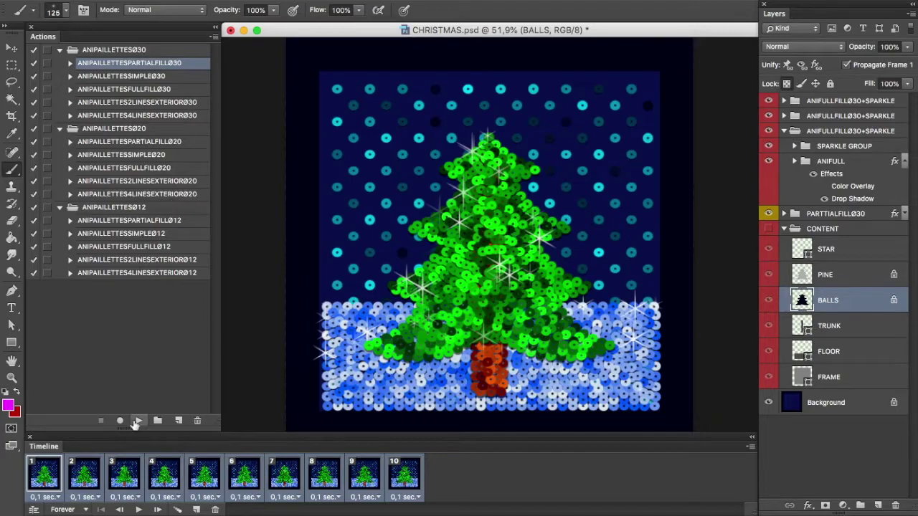
{"action": "left_click", "coordinate": [137, 421]}
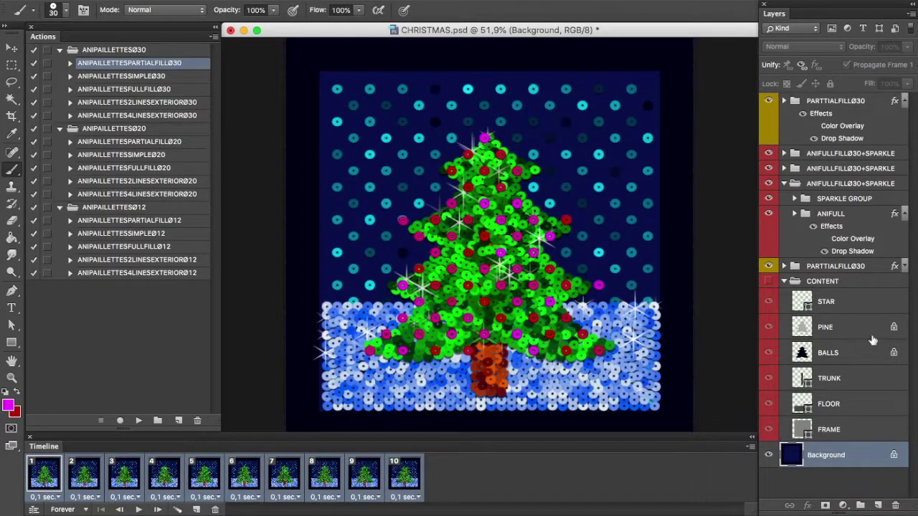
With the STAR layer selected, set the foreground colour to yellow.
{"action": "left_click", "coordinate": [853, 305]}
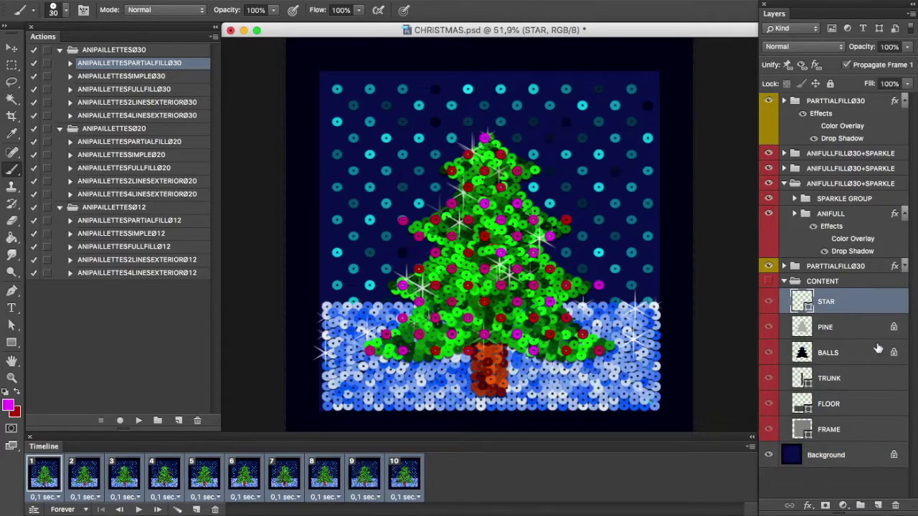
{"action": "left_click", "coordinate": [10, 408]}
{"action": "left_click_drag", "start_coordinate": [368, 143], "coordinate": [368, 128]}
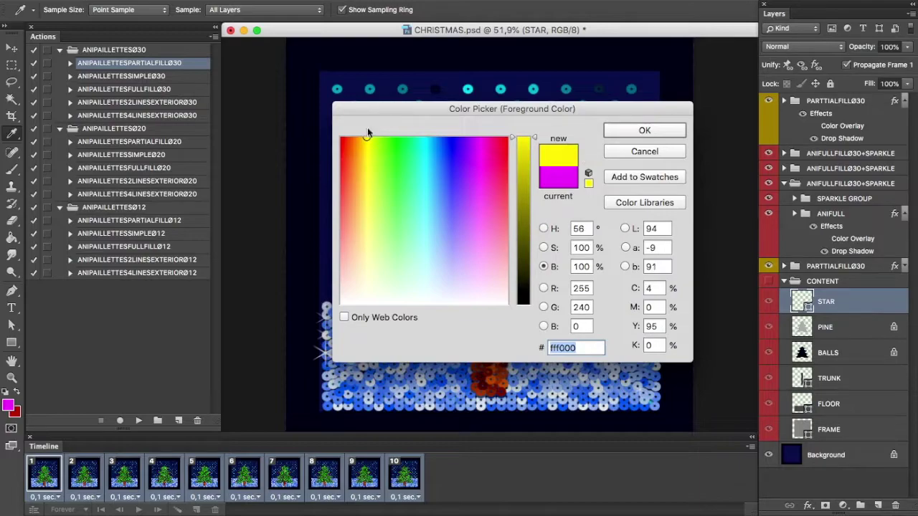
{"action": "left_click", "coordinate": [607, 132]}
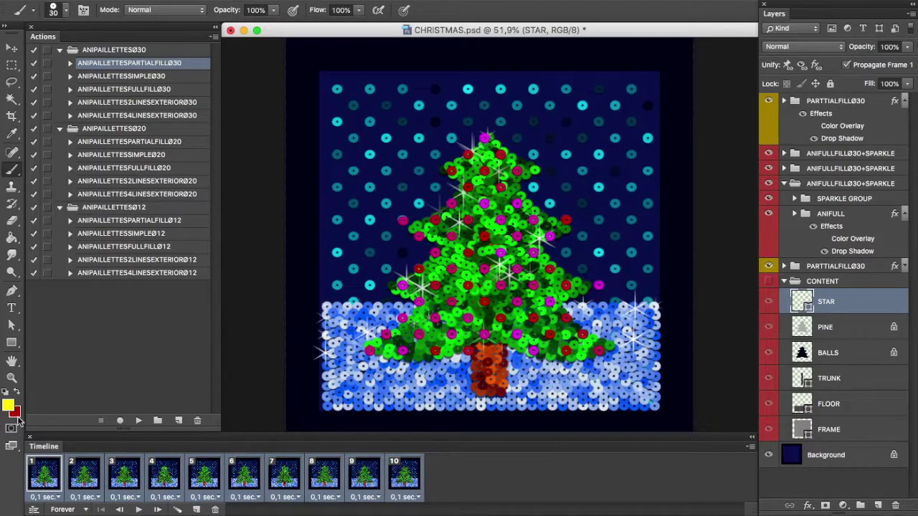
Set the background to red-orange ec4800 and run the ANIPAILLETTESSIMPLEØ30 action.
{"action": "left_click", "coordinate": [15, 413]}
{"action": "left_click_drag", "start_coordinate": [370, 136], "coordinate": [355, 134]}
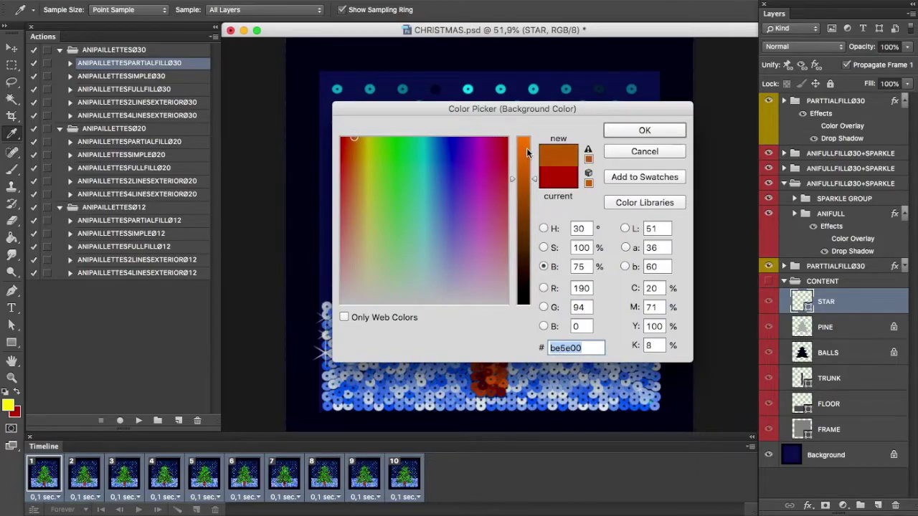
{"action": "left_click_drag", "start_coordinate": [527, 152], "coordinate": [524, 153]}
{"action": "left_click_drag", "start_coordinate": [353, 137], "coordinate": [349, 136]}
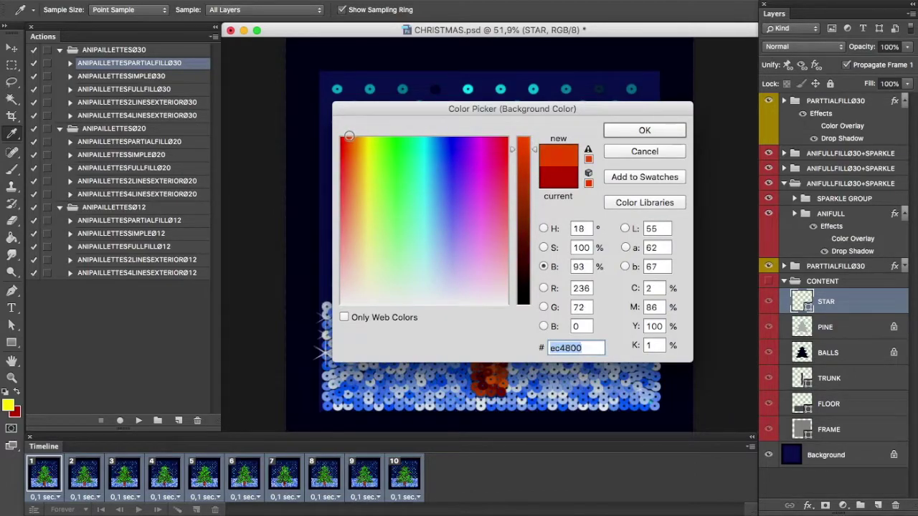
{"action": "left_click", "coordinate": [643, 131]}
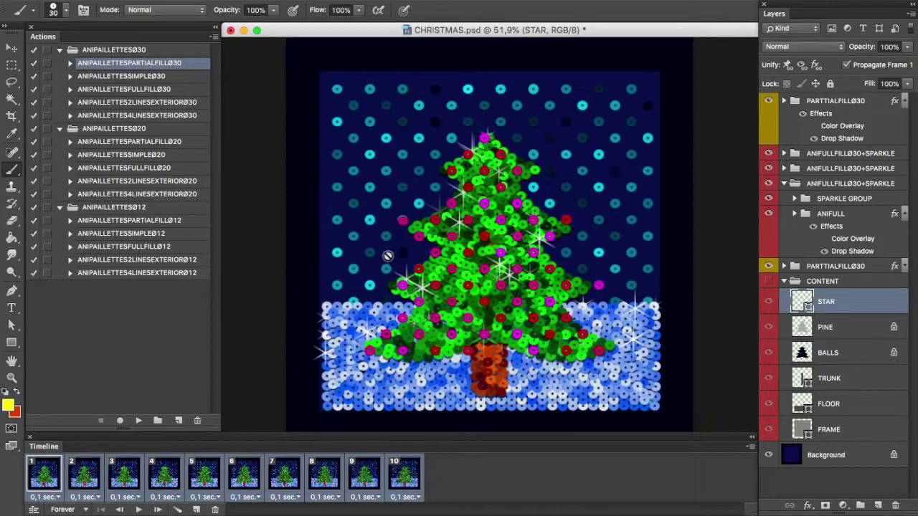
{"action": "left_click", "coordinate": [140, 76]}
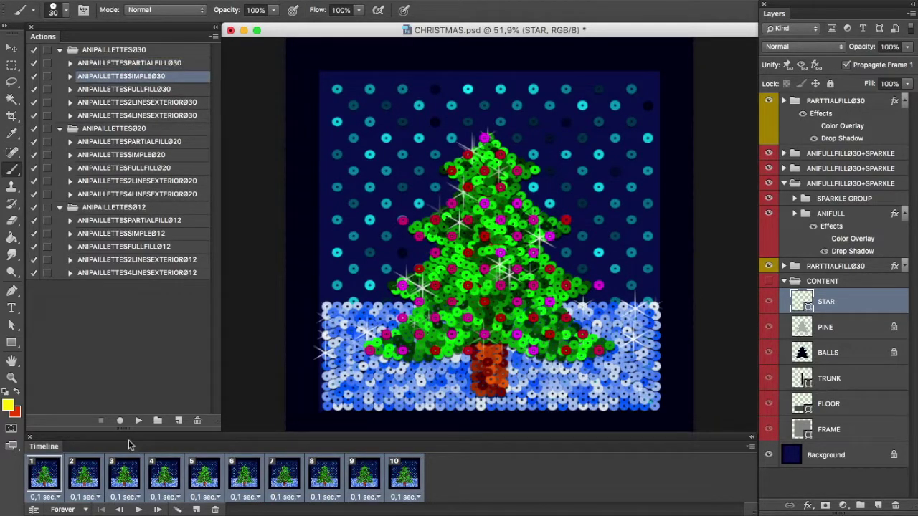
{"action": "left_click", "coordinate": [139, 421]}
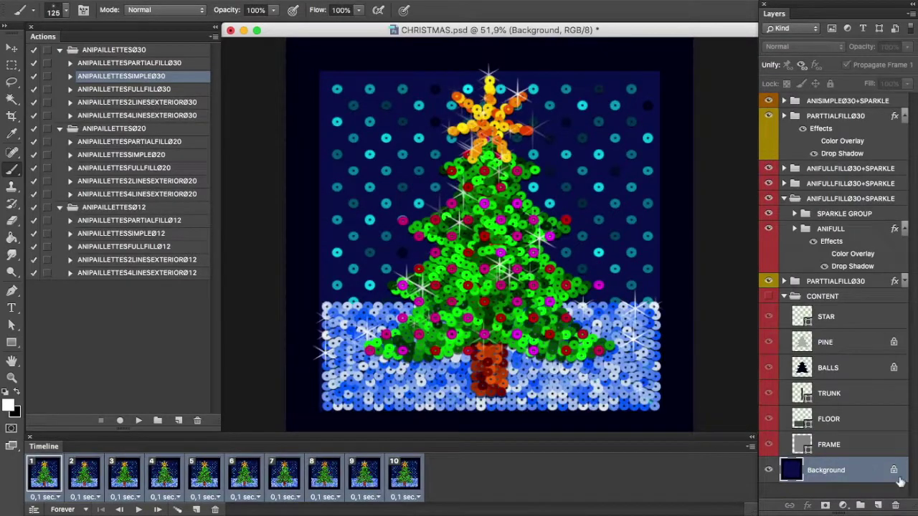
Preview the ten-frame sequin twinkle loop from frame 1, then stop playback on frame 1.
{"action": "left_click", "coordinate": [46, 484]}
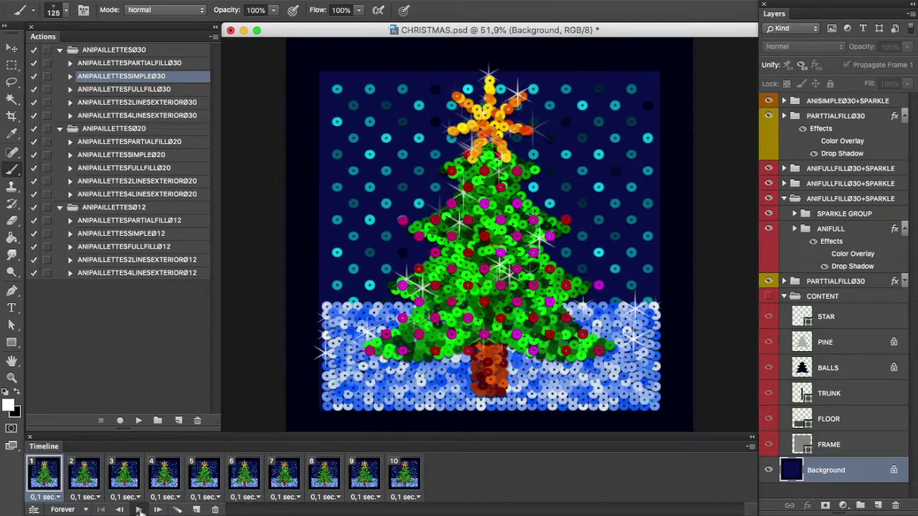
{"action": "left_click", "coordinate": [139, 510]}
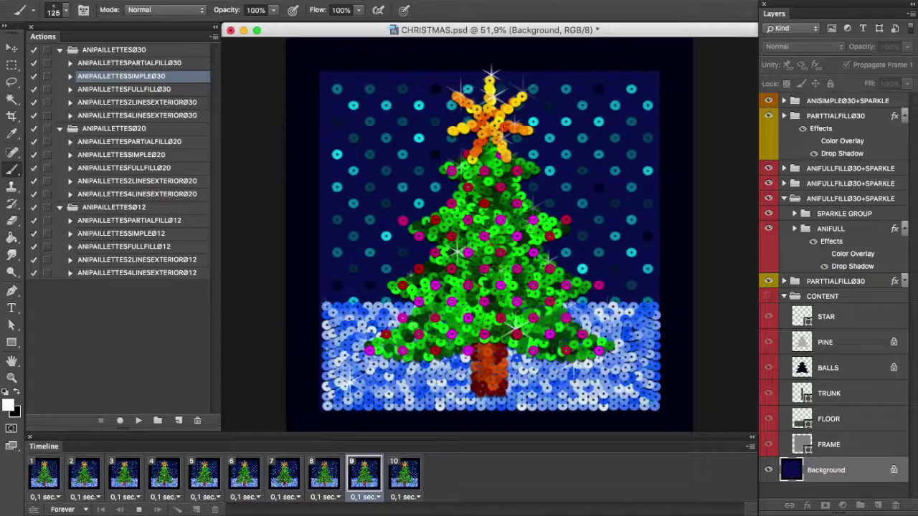
{"action": "left_click", "coordinate": [139, 510]}
{"action": "left_click", "coordinate": [47, 476]}
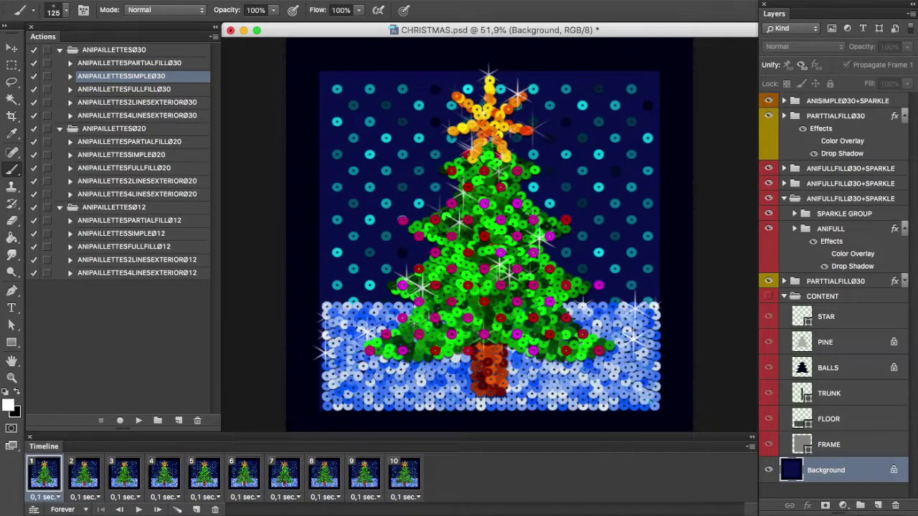